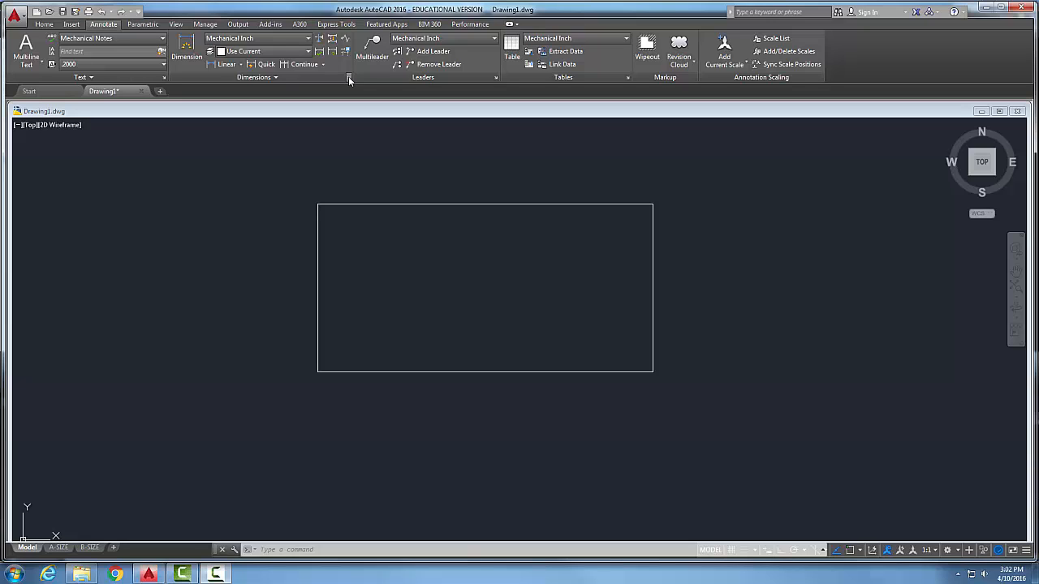
Open the Mechanical Inch dimension style for modification and choose Mechanical Notes as its dimension text style.
left_click(349, 79)
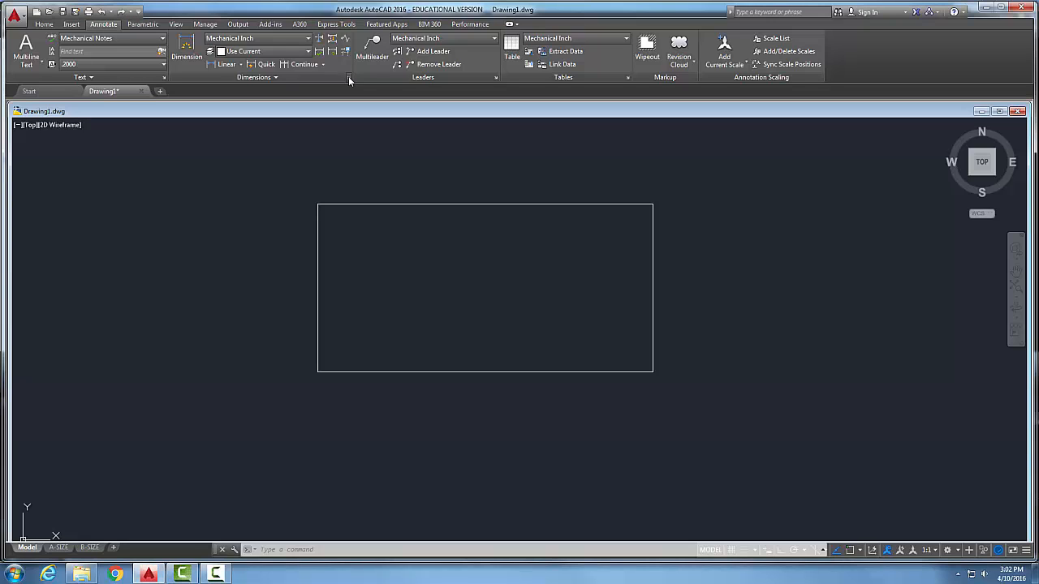
left_click(348, 76)
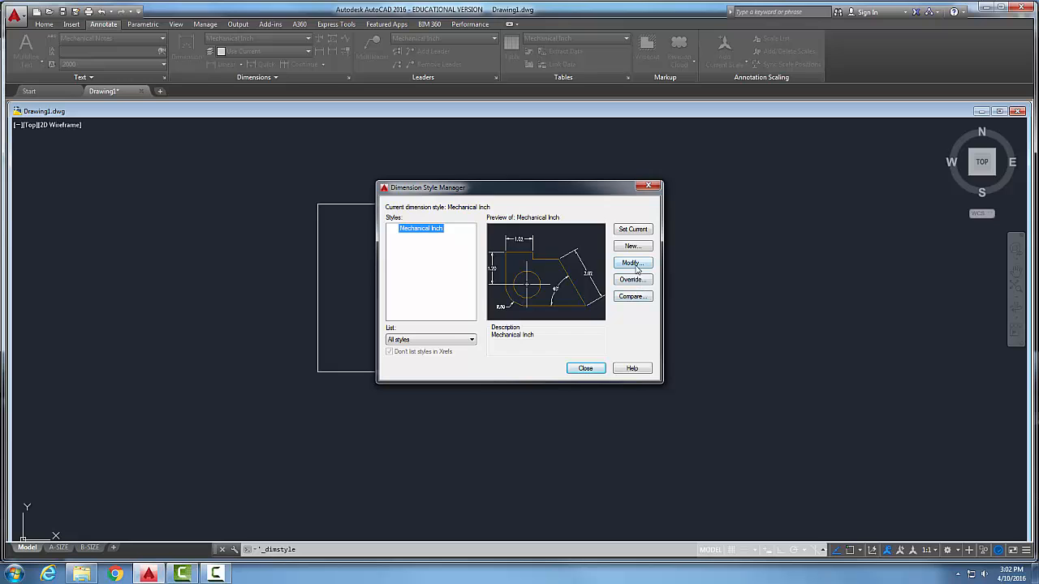
left_click(634, 264)
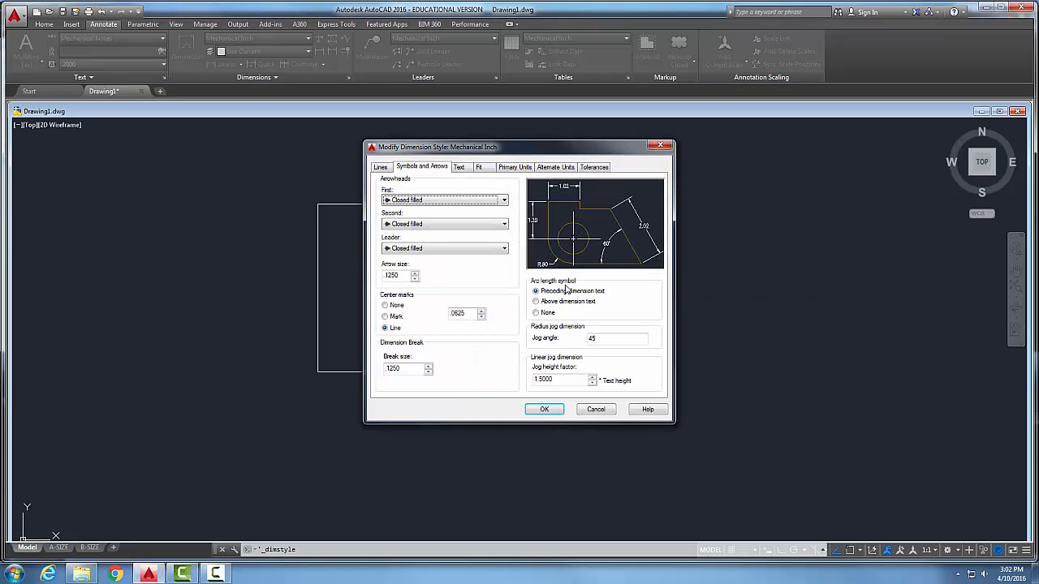
left_click(460, 168)
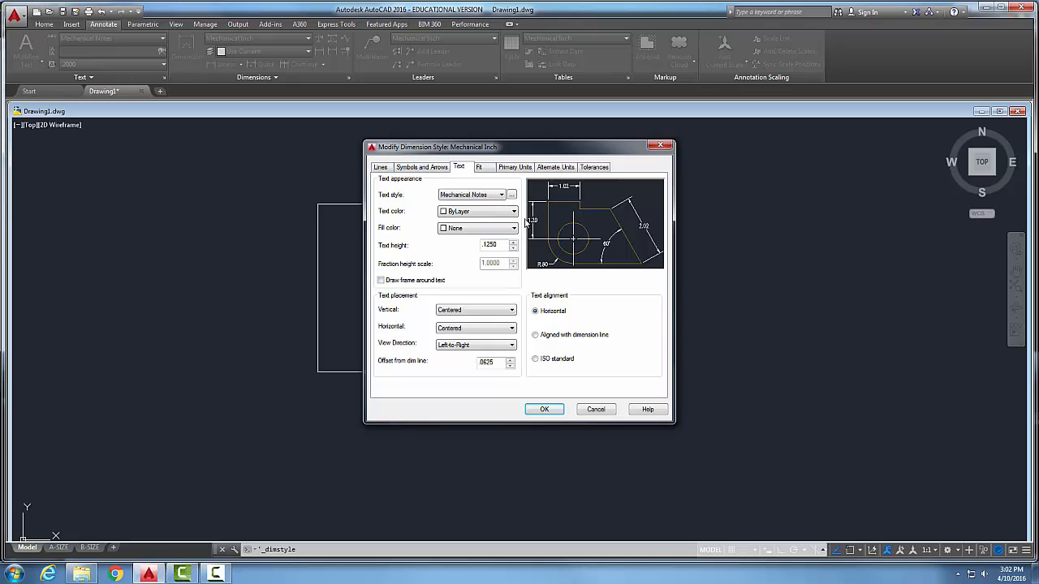
left_click(503, 196)
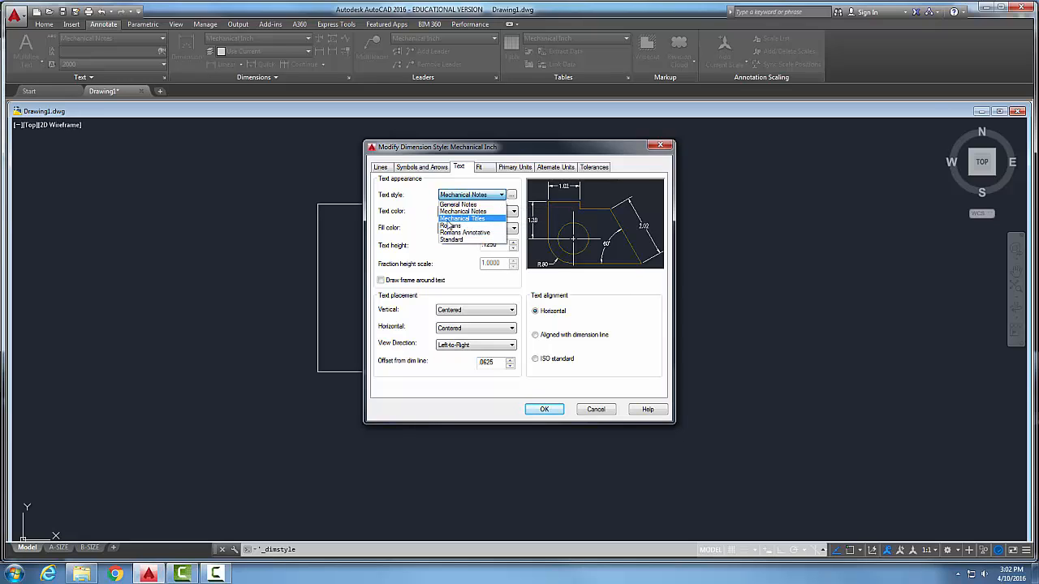
left_click(470, 211)
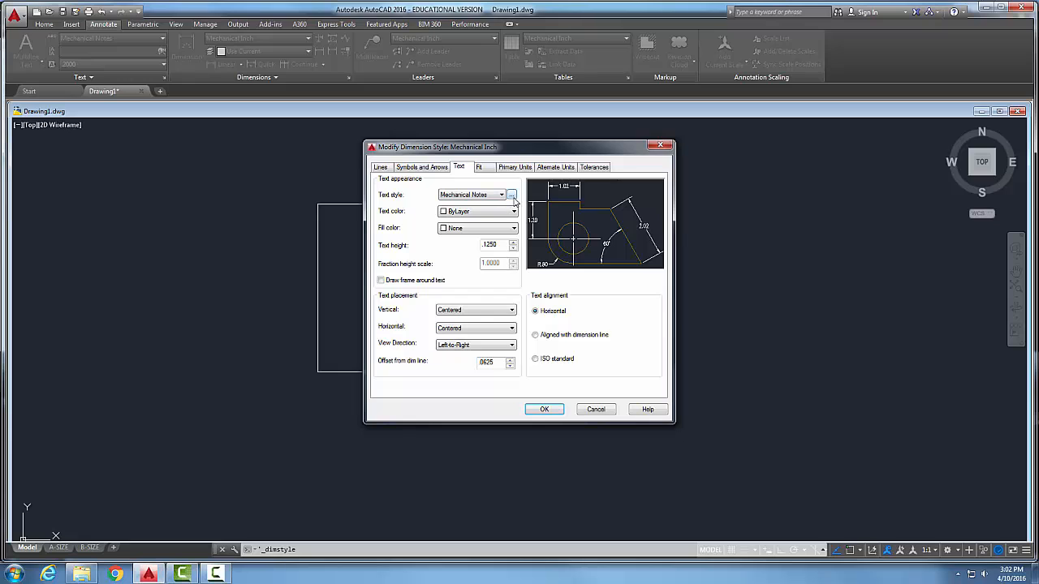
Inspect the Mechanical Notes text style definition and the available text and fill colors without changing them.
left_click(511, 196)
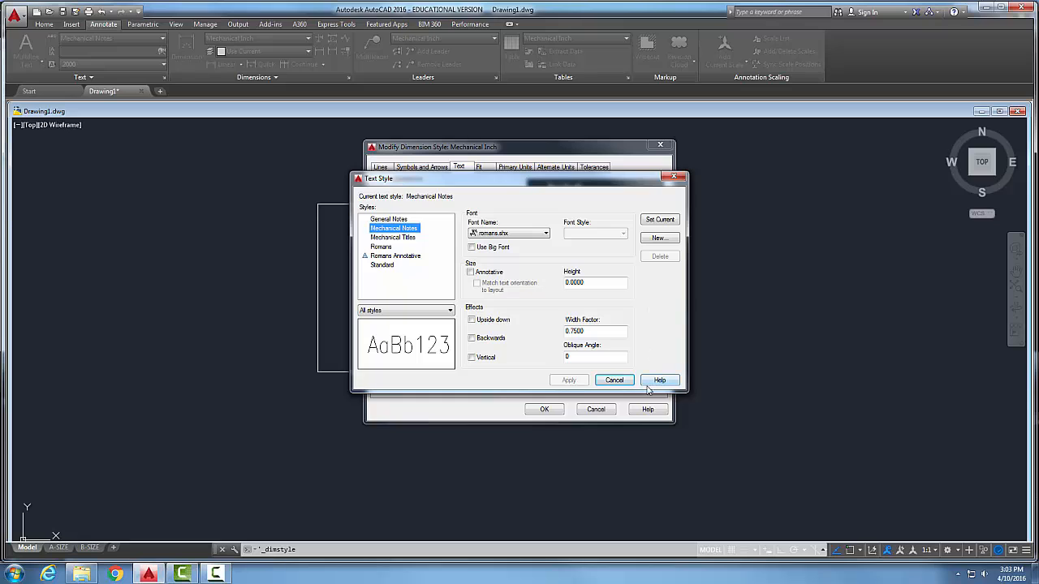
left_click(618, 385)
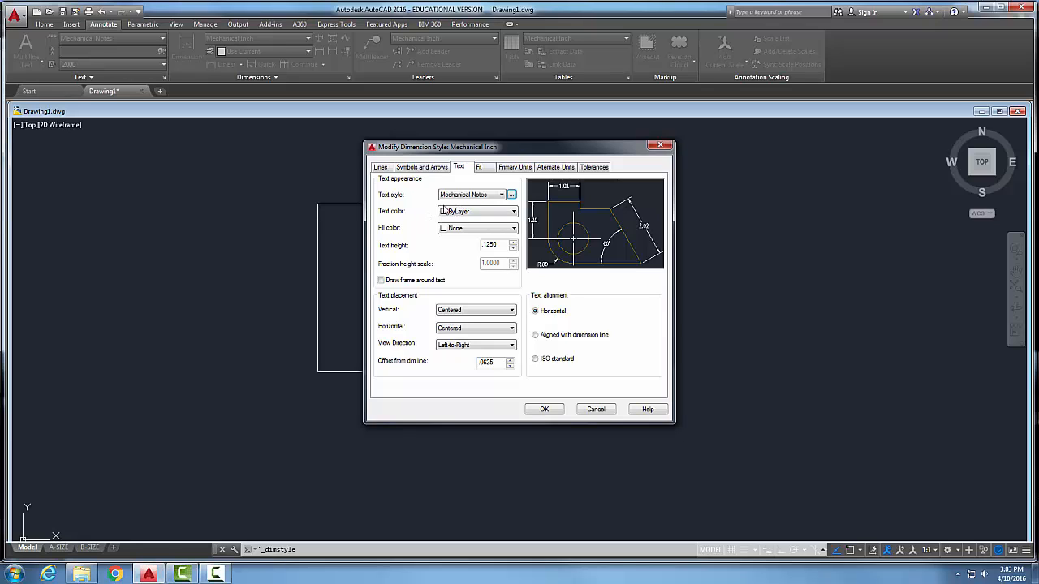
left_click(514, 212)
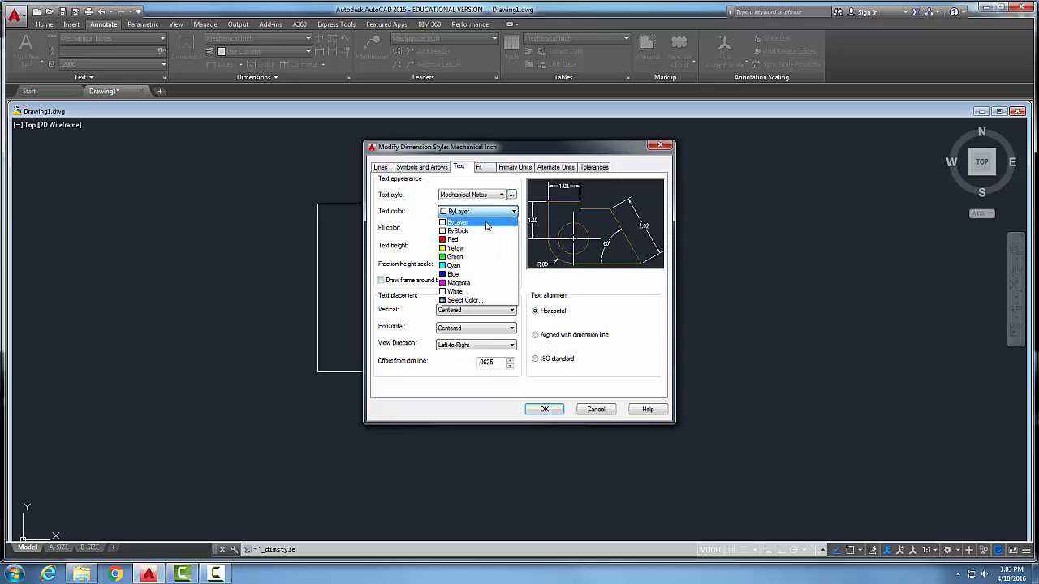
left_click(412, 219)
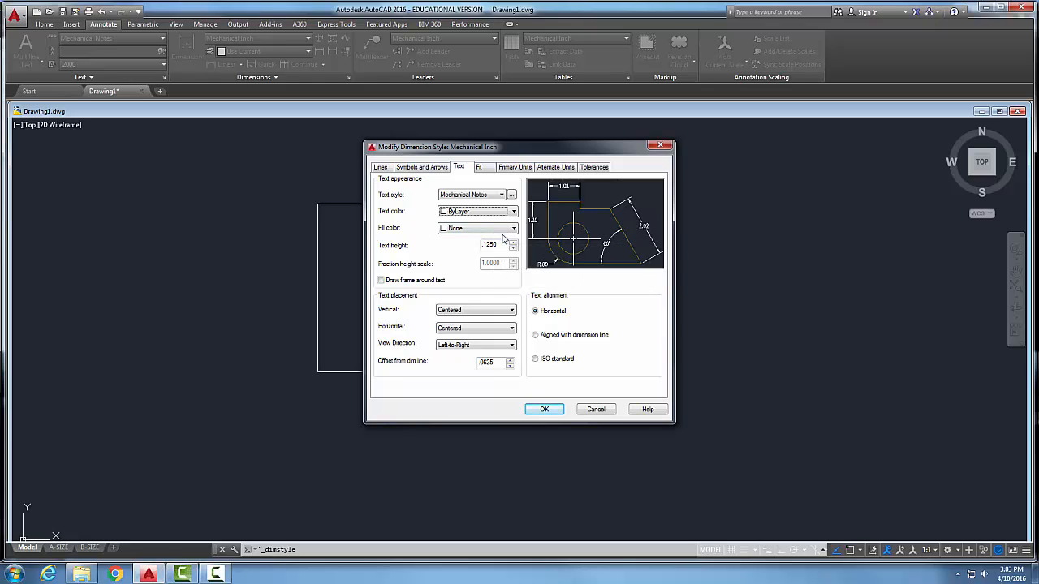
left_click(514, 231)
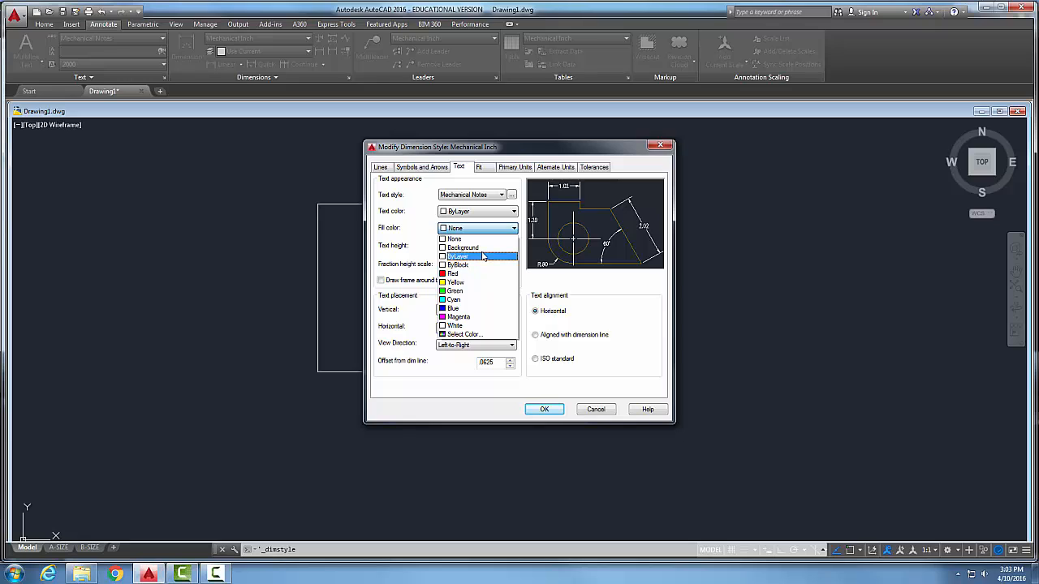
left_click(430, 230)
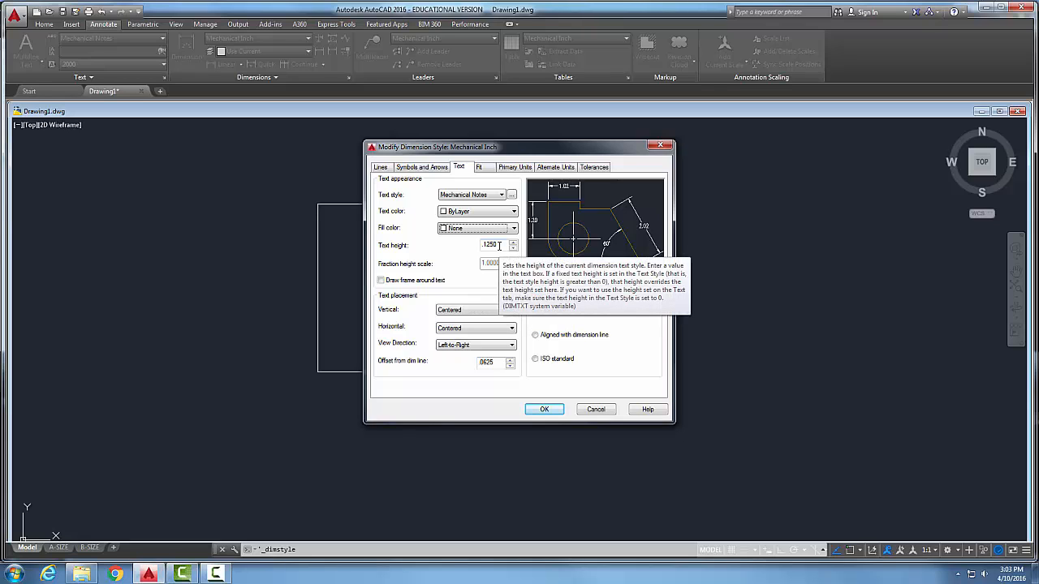
Set the dimension text height to .1200.
left_click(499, 245)
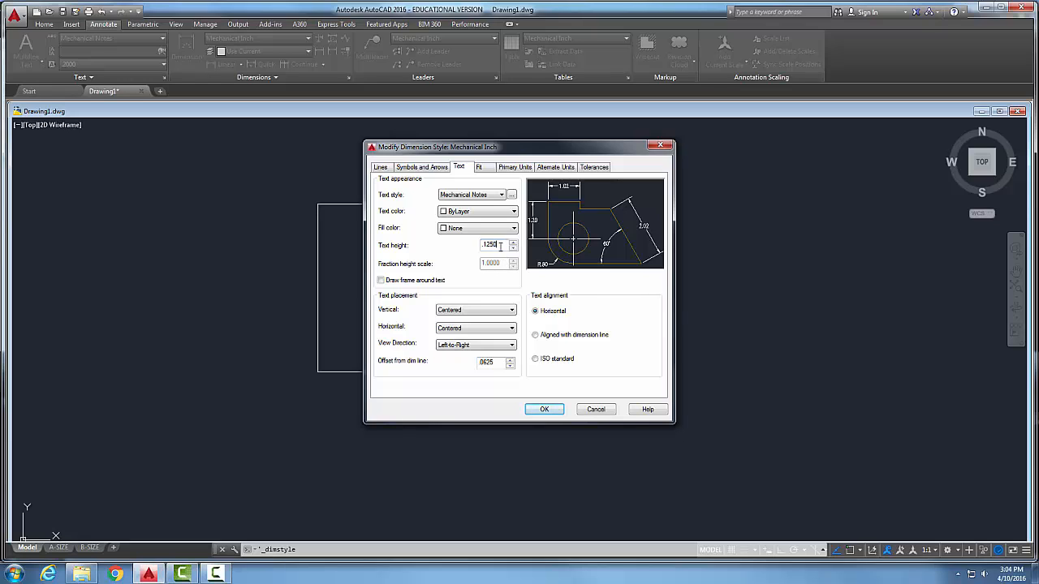
left_click_drag(496, 244, 490, 244)
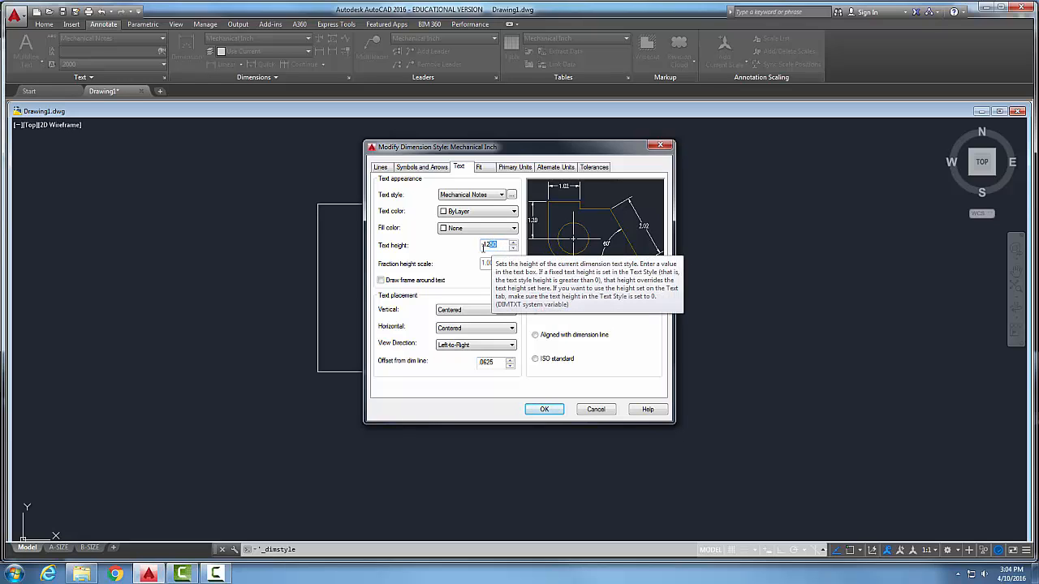
type("0")
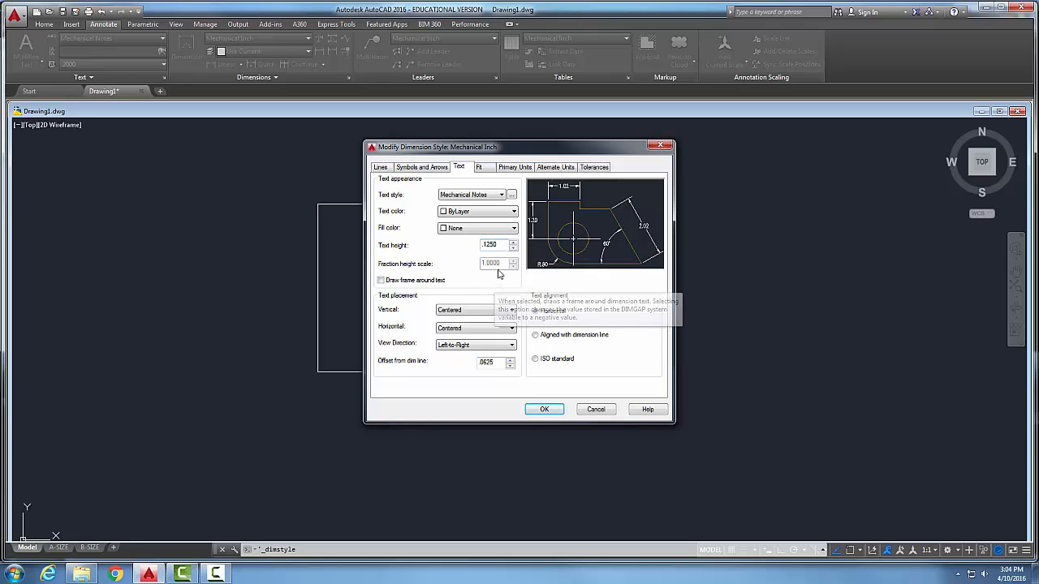
left_click_drag(498, 246, 489, 245)
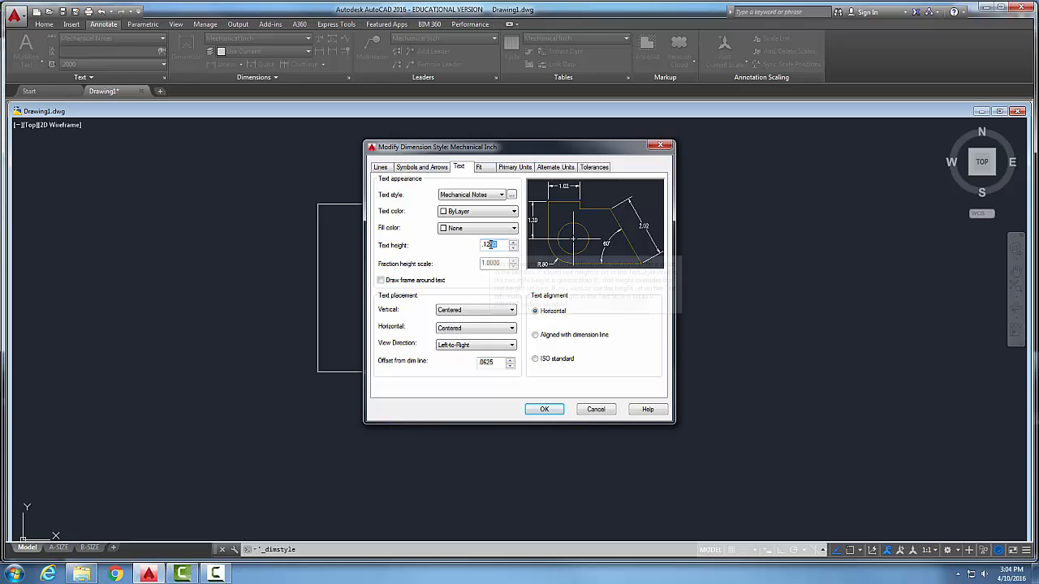
type("00")
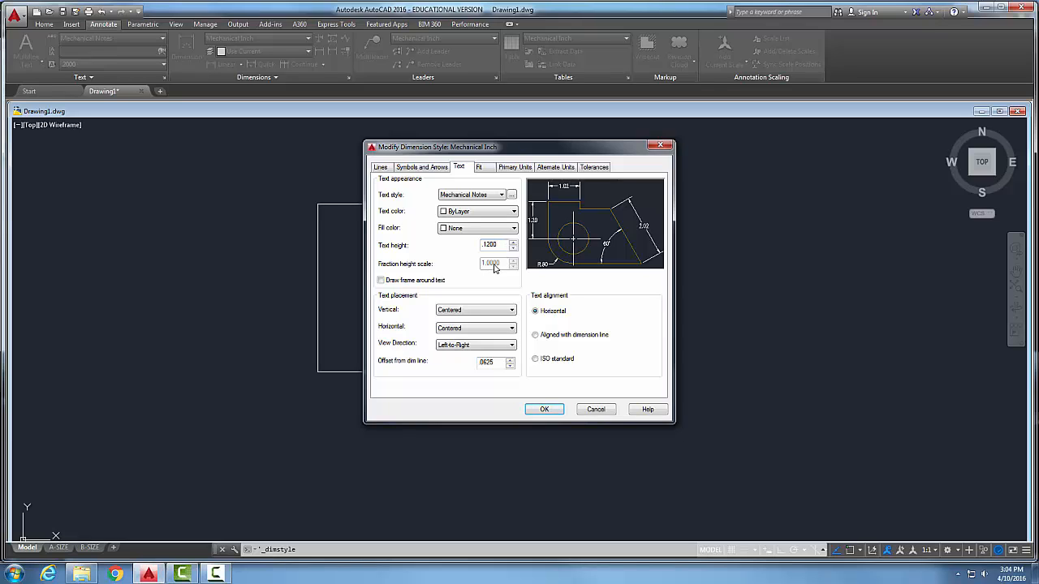
Try a frame around the dimension text and the Above vertical placement, restoring no frame and Centered placement.
left_click(382, 281)
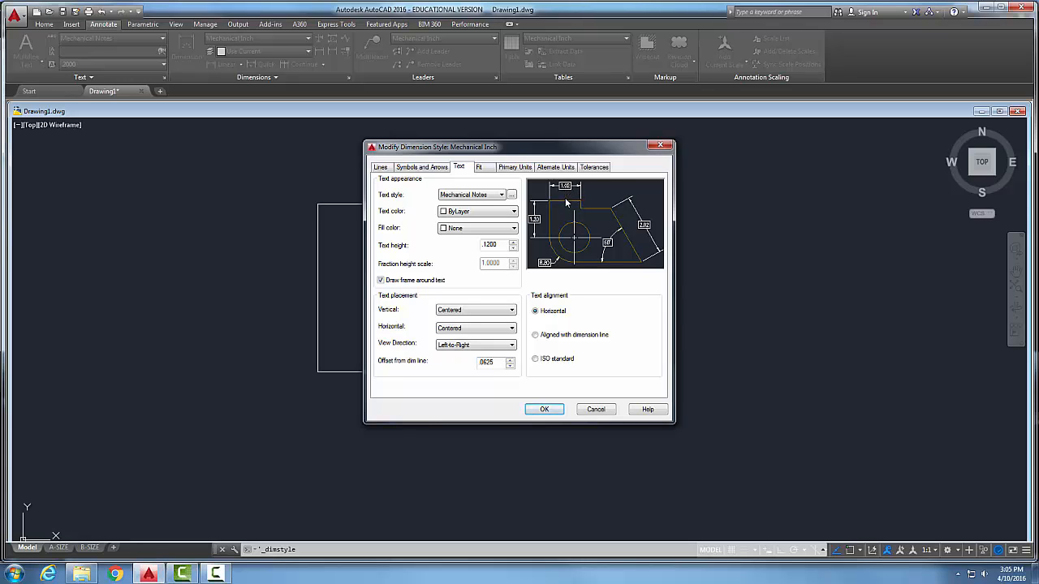
left_click(381, 281)
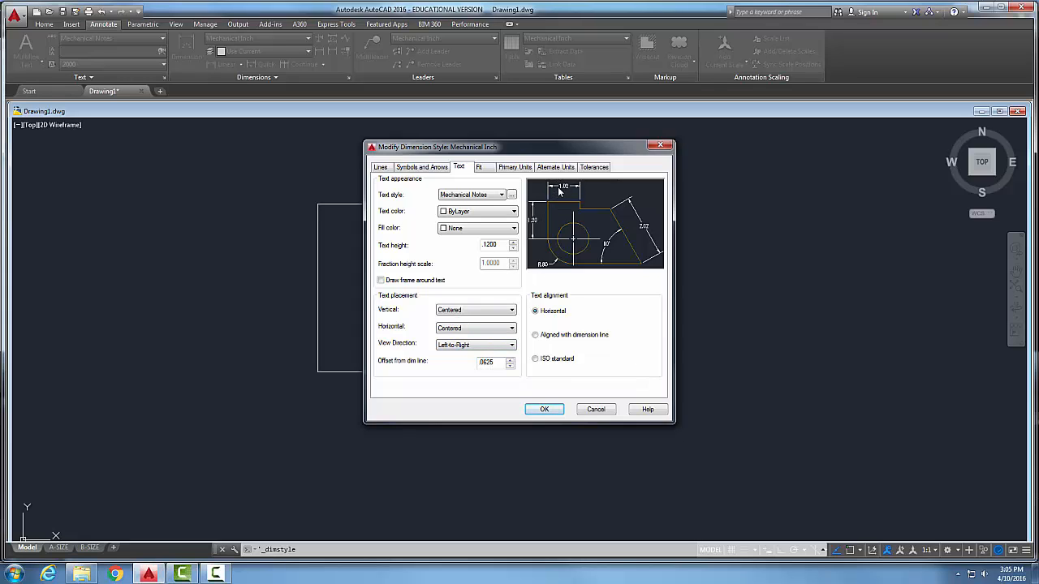
left_click(511, 310)
left_click(459, 327)
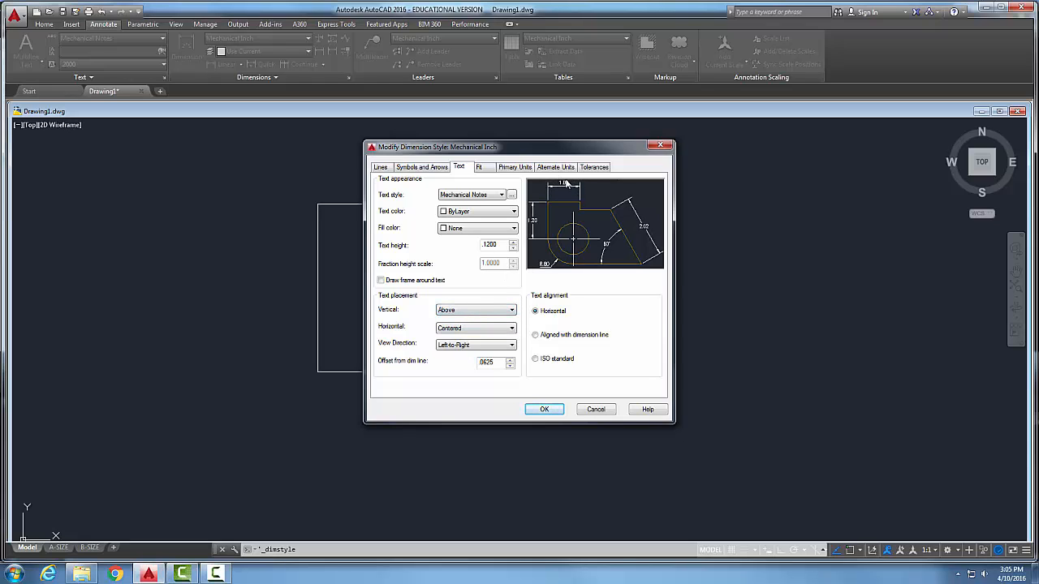
left_click(512, 312)
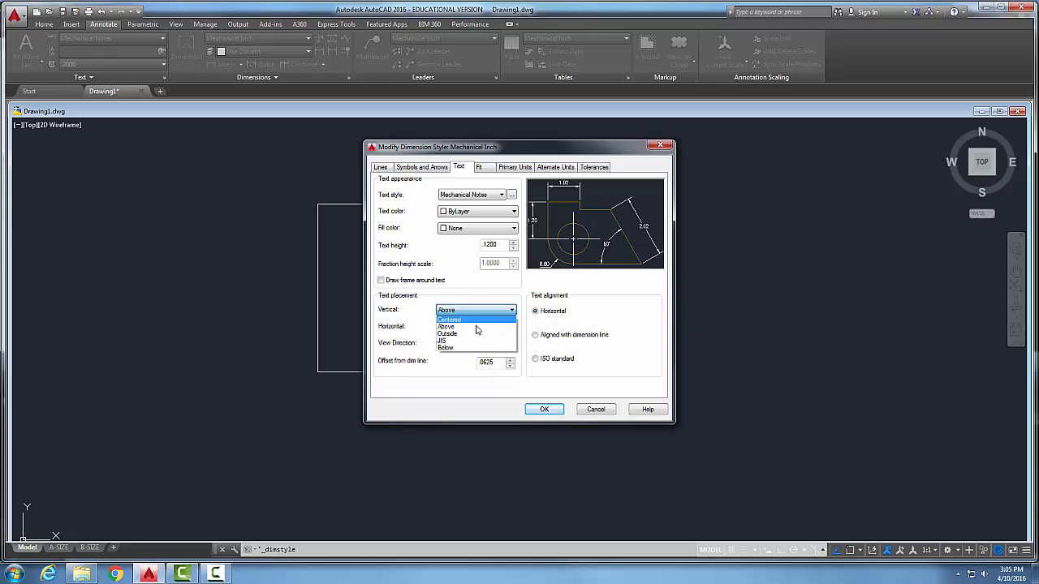
left_click(466, 320)
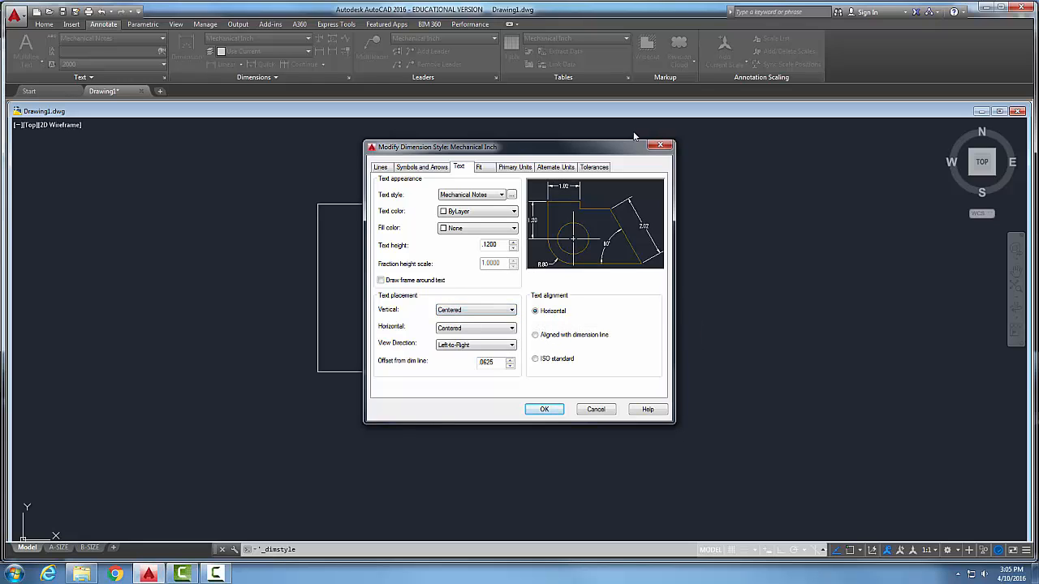
Try the Above, Outside, JIS and Below vertical text placements in turn, and return the vertical placement to Centered.
left_click(511, 310)
left_click(459, 327)
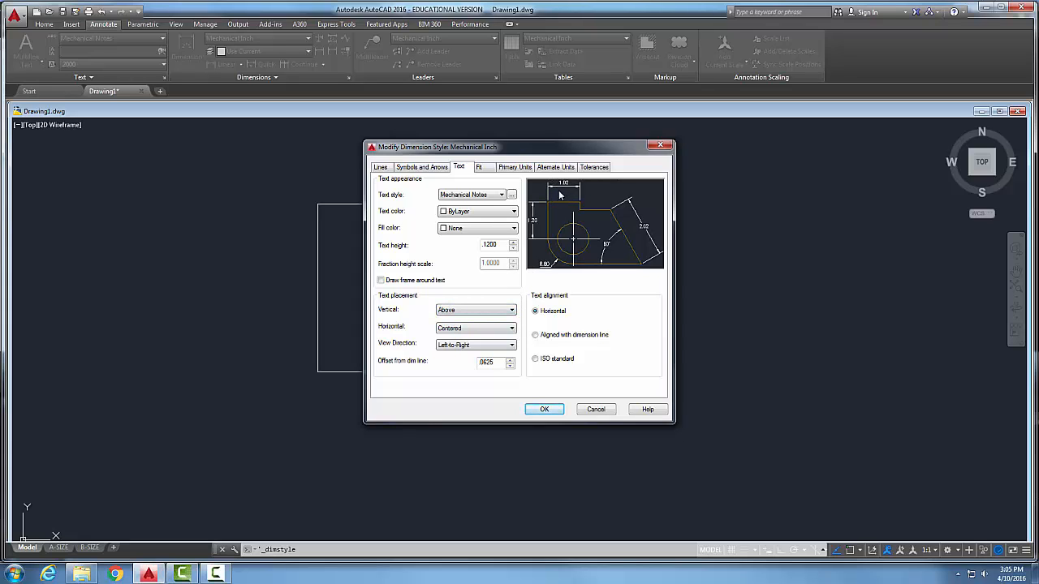
left_click(511, 313)
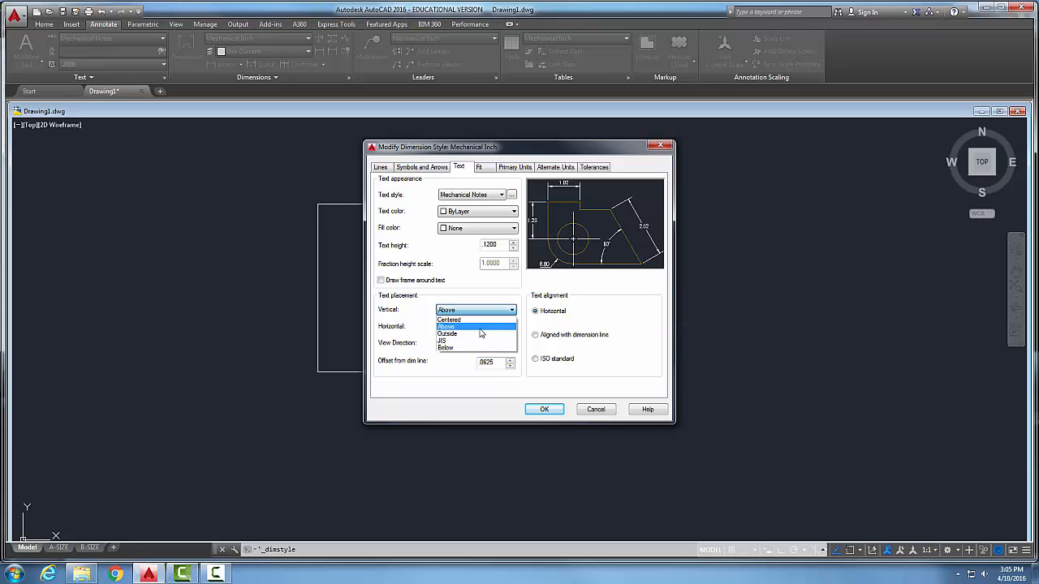
left_click(479, 334)
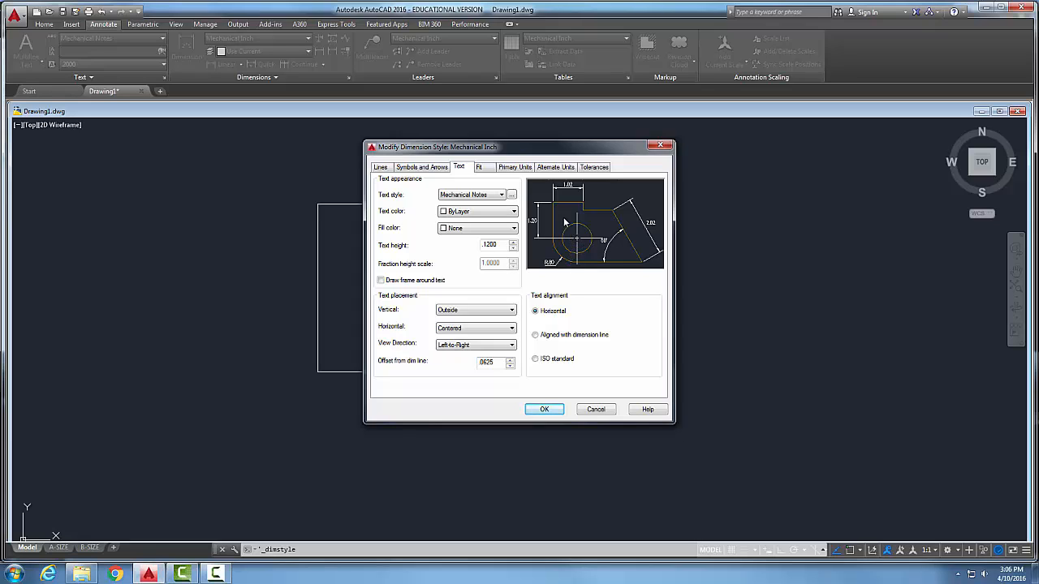
left_click(511, 310)
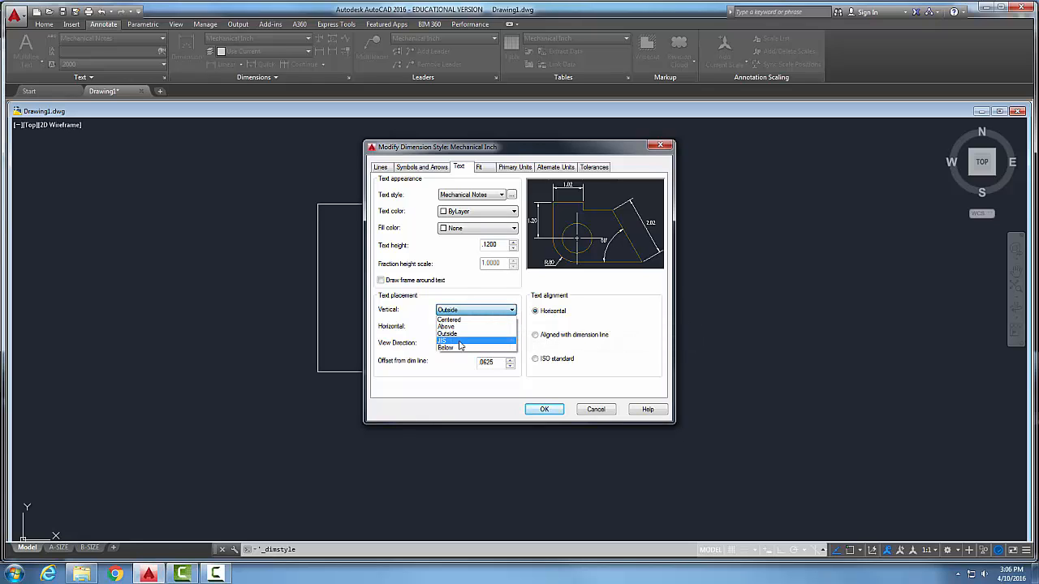
left_click(459, 341)
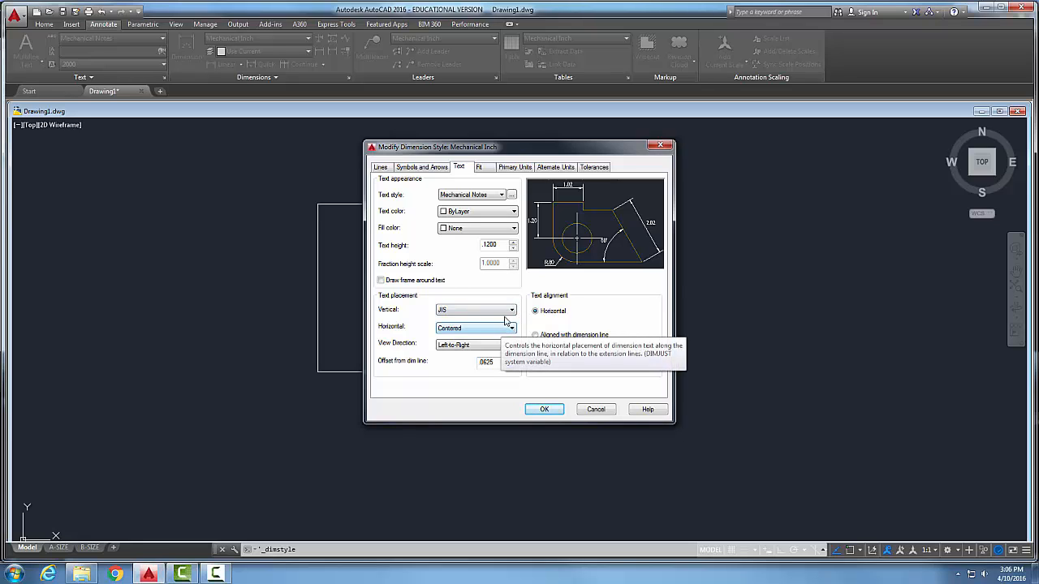
left_click(511, 310)
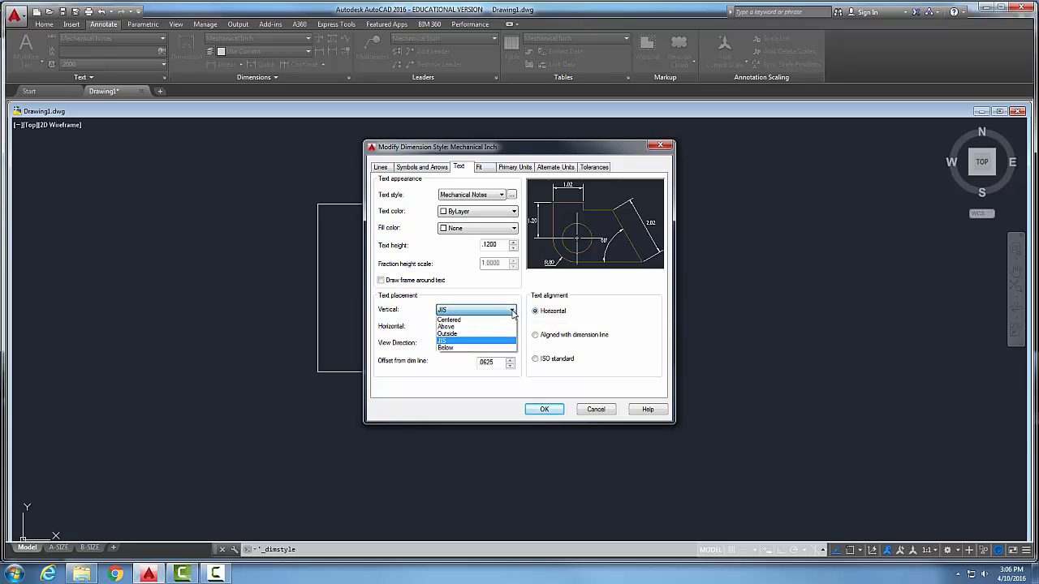
left_click(463, 348)
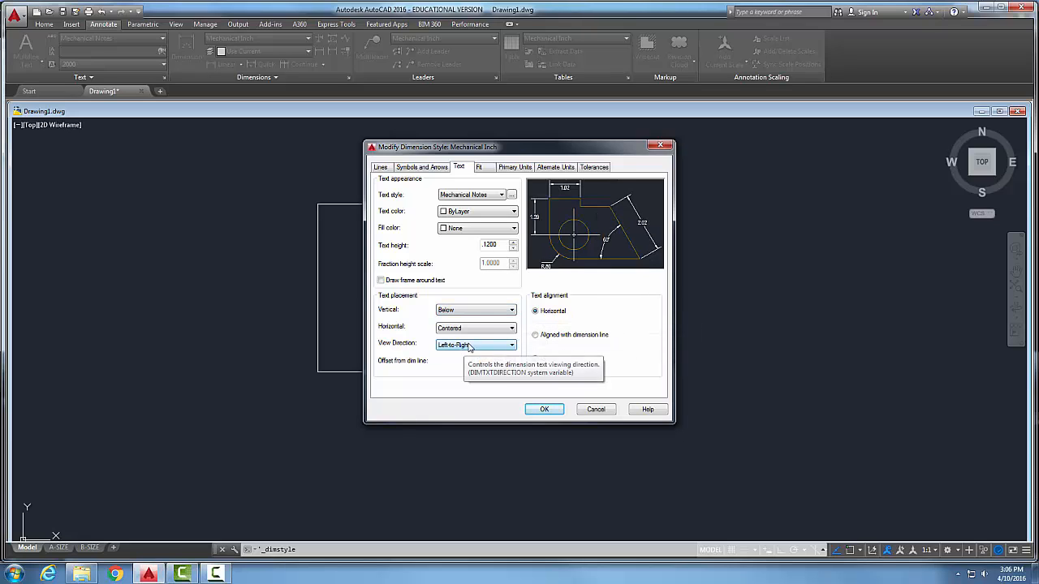
left_click(512, 311)
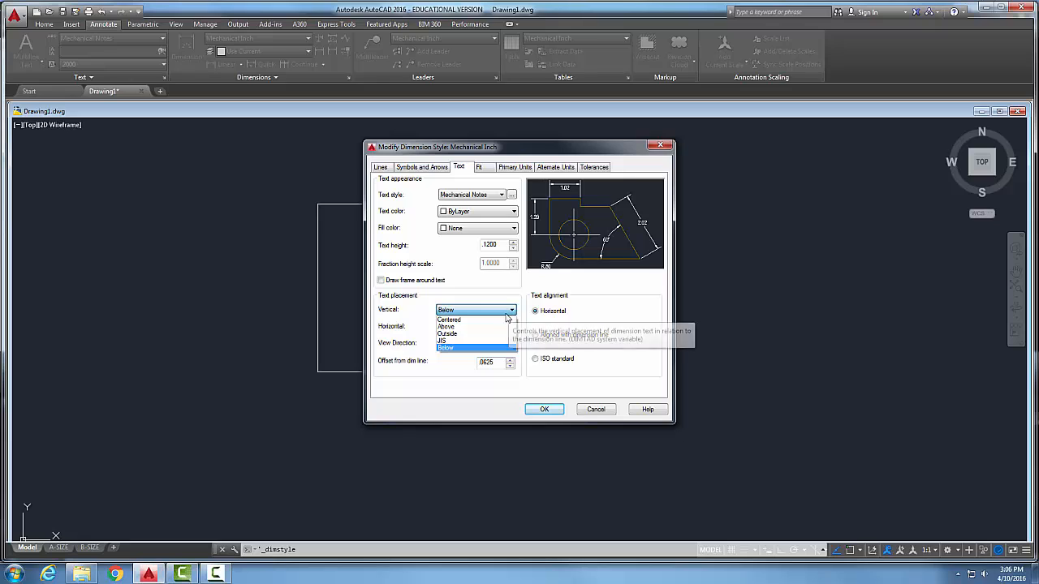
left_click(465, 321)
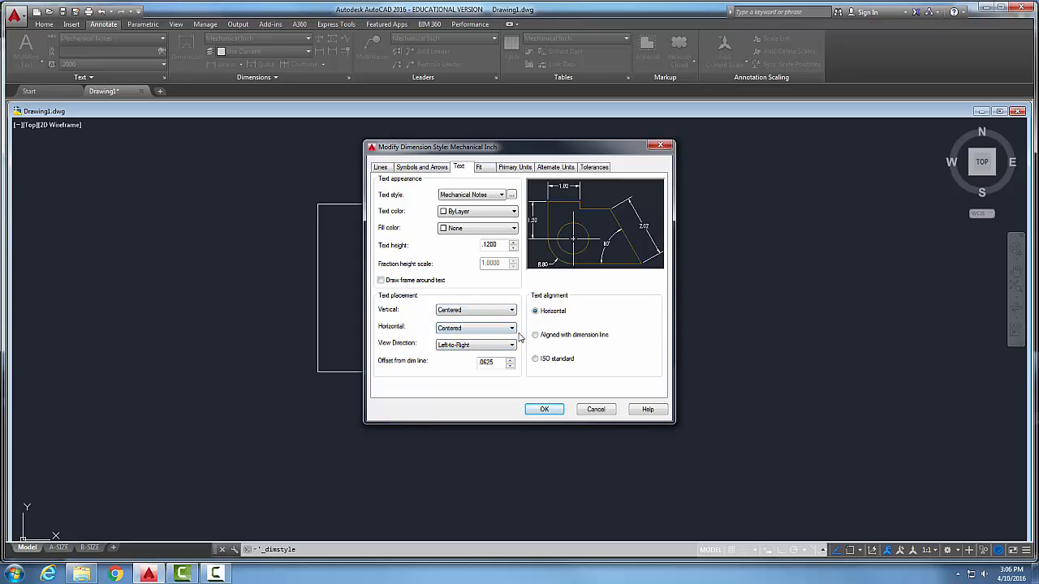
Try the At Ext Line 1, At Ext Line 2, Over Ext Line 1 and Over Ext Line 2 horizontal text placements, and return to Centered.
left_click(513, 330)
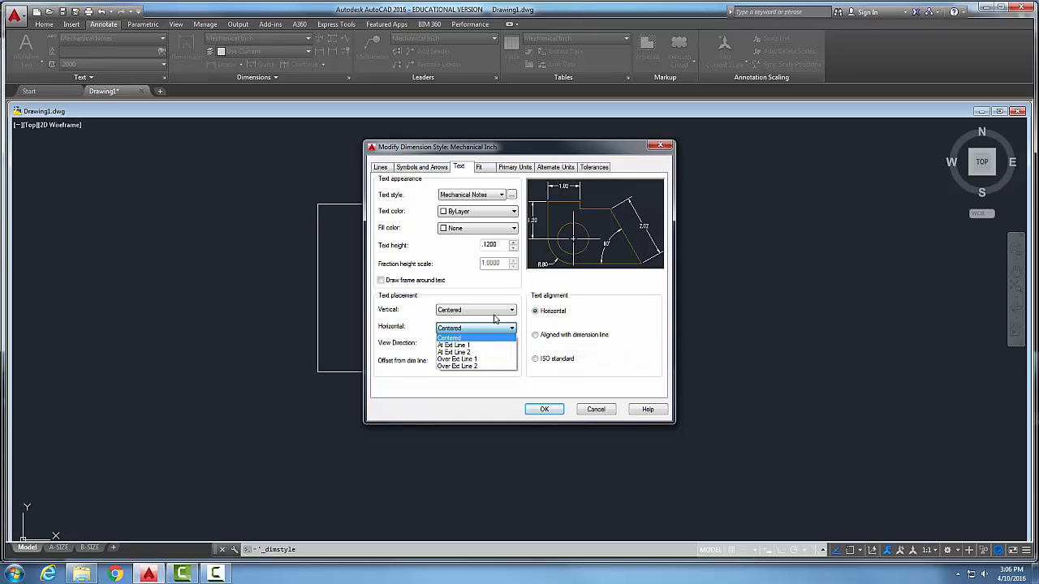
left_click(470, 346)
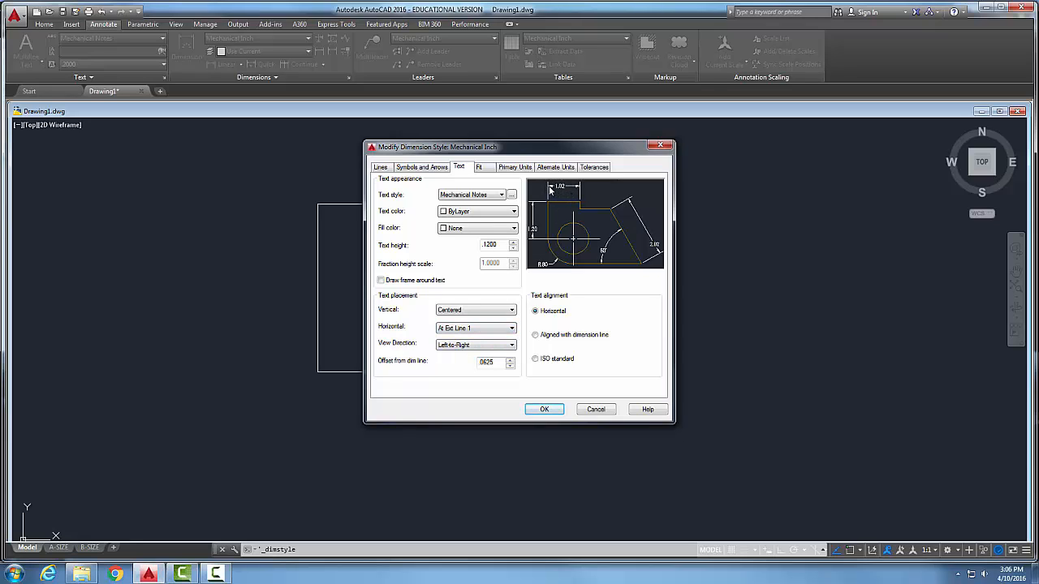
left_click(511, 327)
left_click(487, 353)
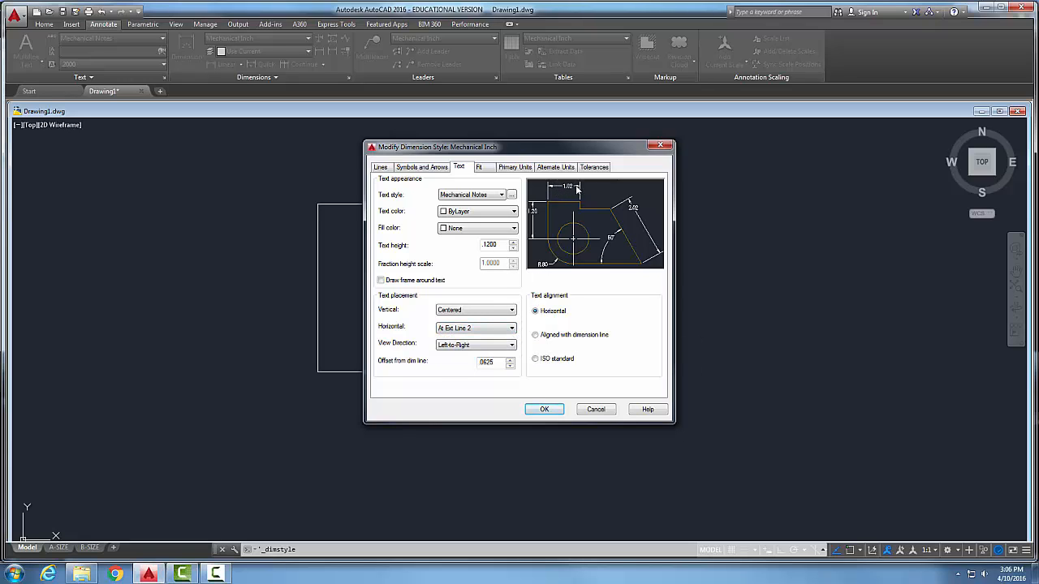
left_click(511, 329)
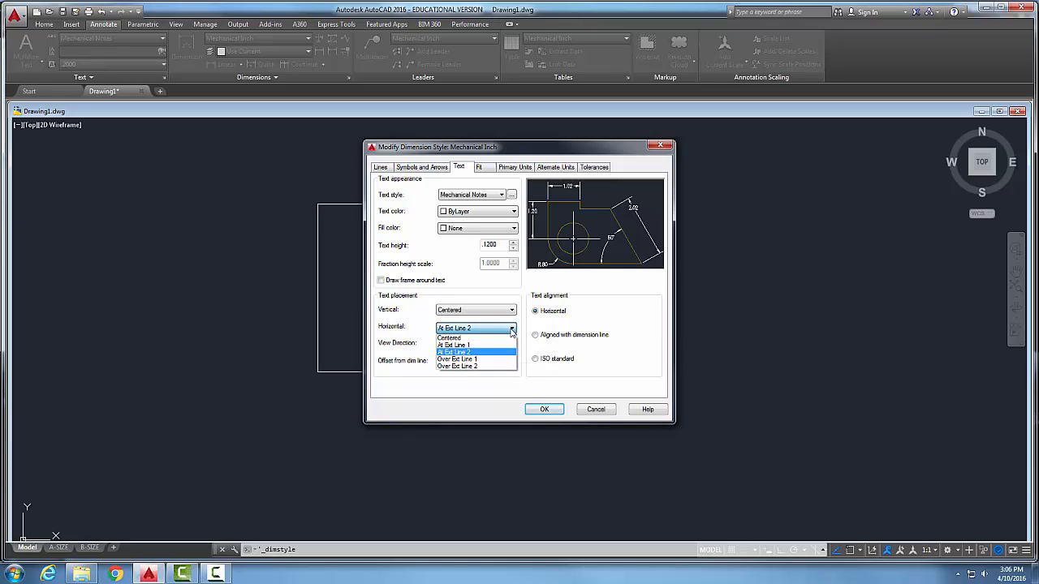
left_click(474, 359)
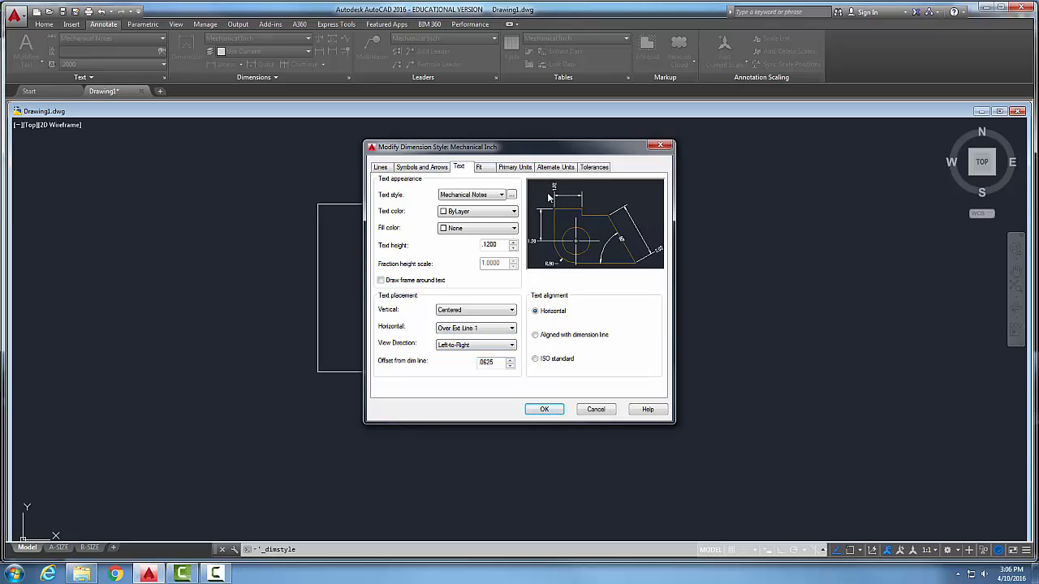
left_click(511, 327)
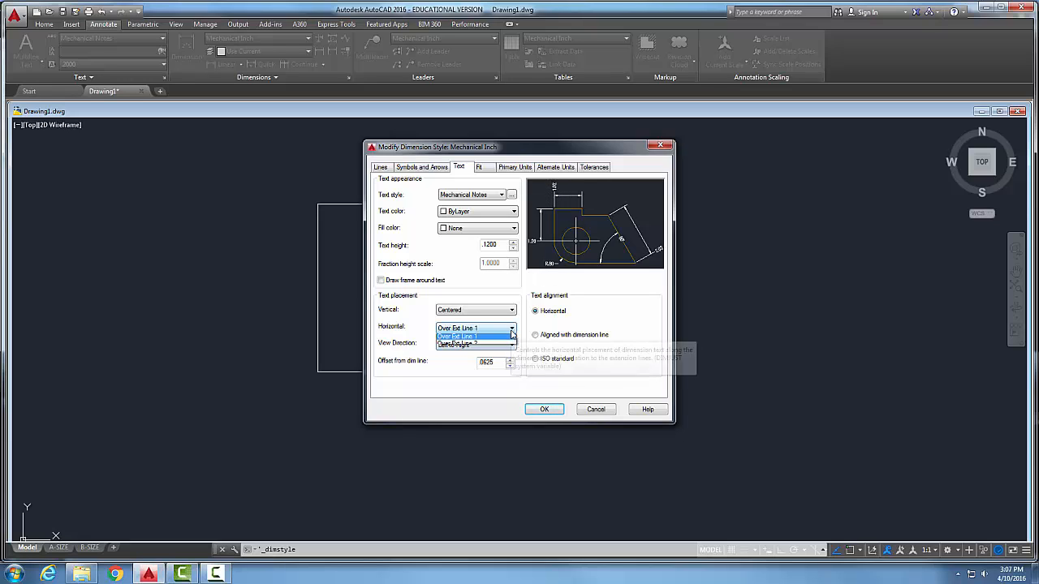
left_click(486, 366)
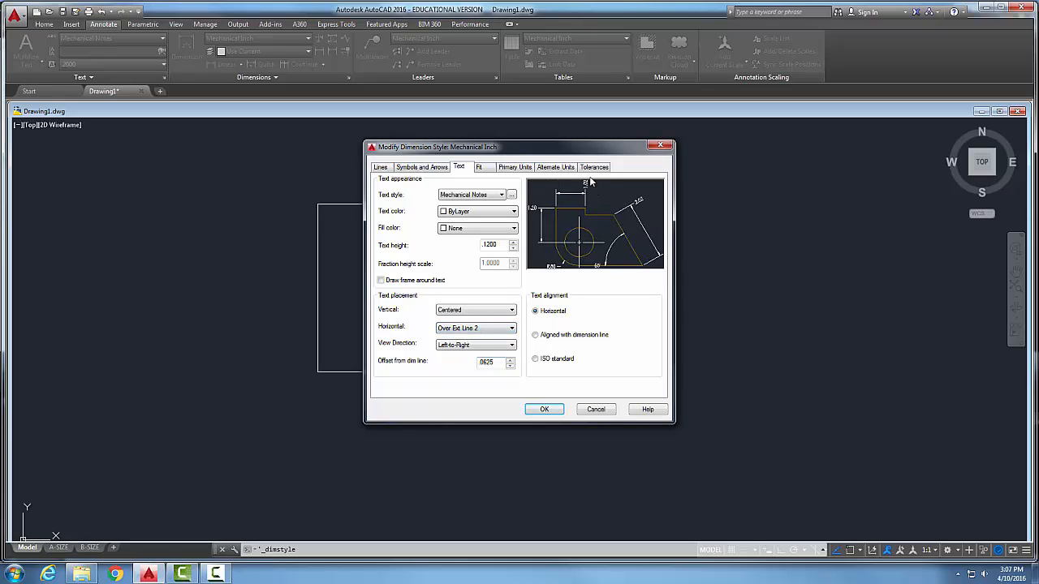
left_click(511, 328)
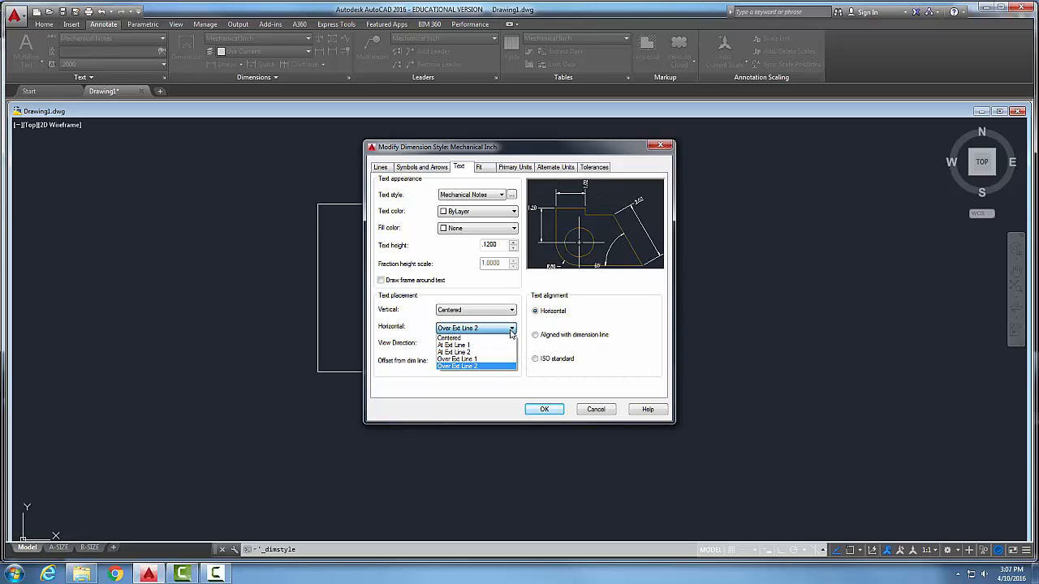
left_click(468, 339)
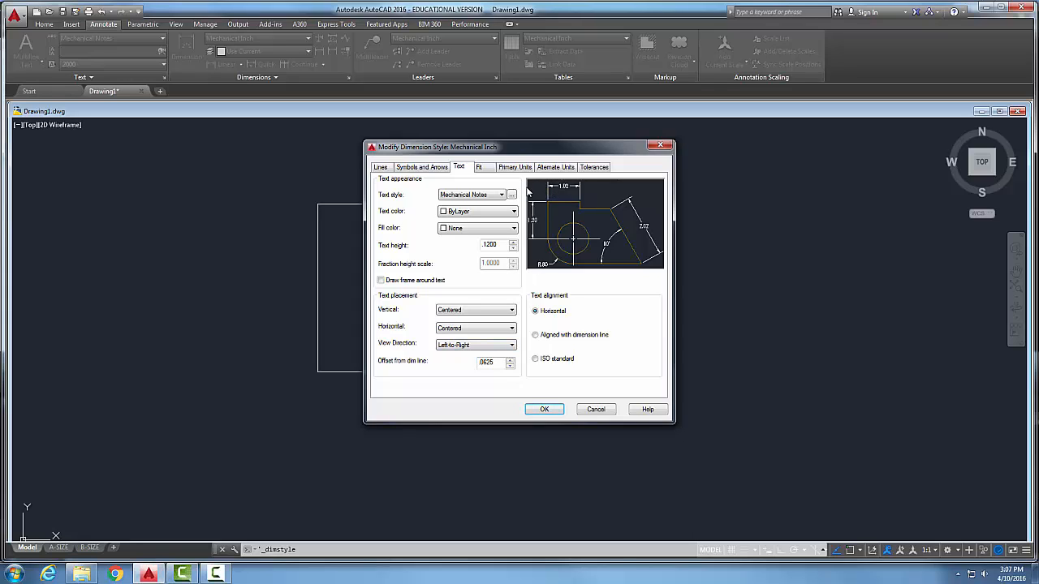
Try the Right-to-Left view direction for the dimension text, and return it to Left-to-Right.
left_click(511, 345)
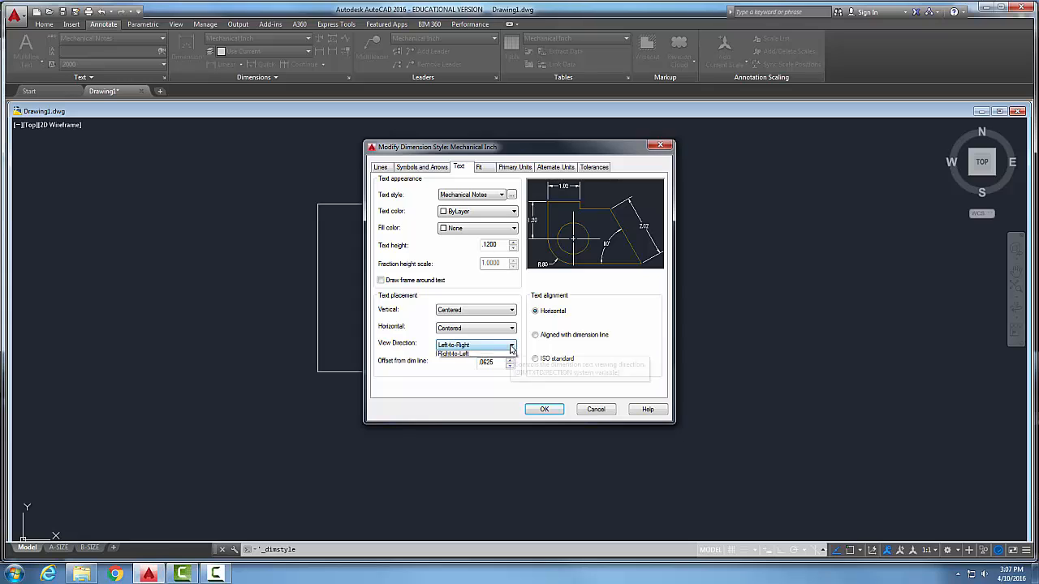
left_click(477, 362)
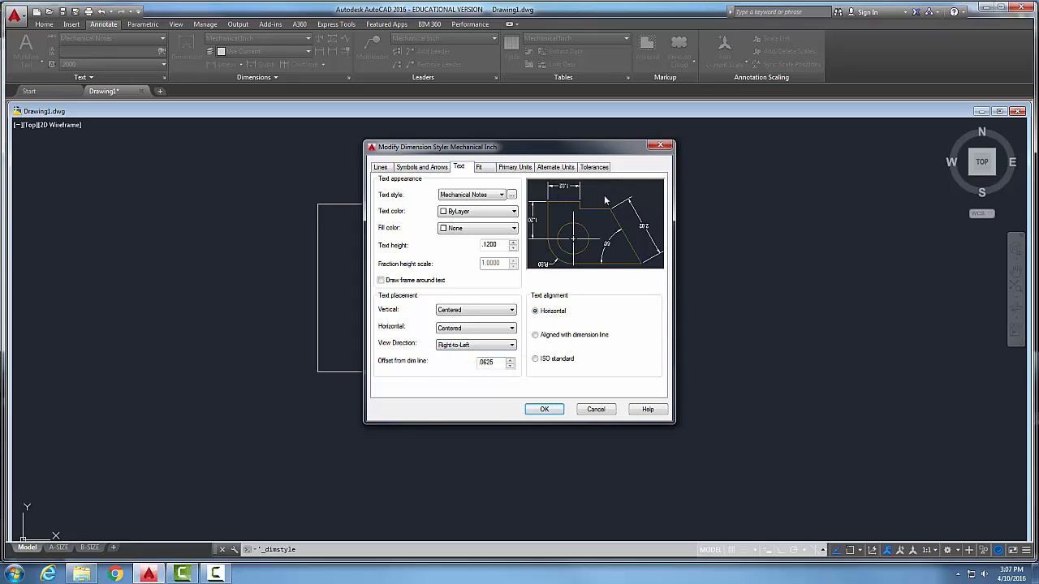
left_click(512, 346)
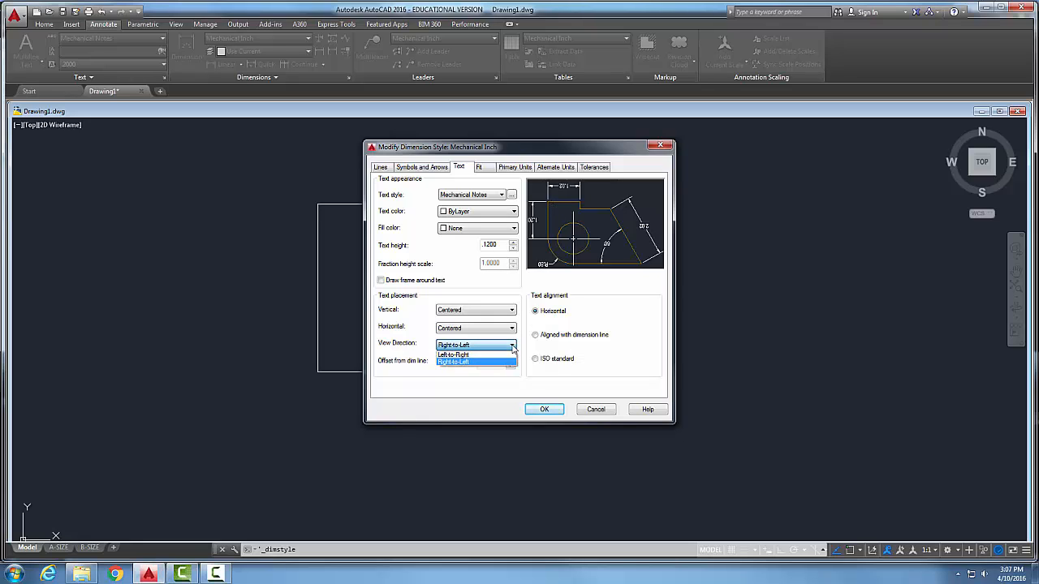
left_click(488, 355)
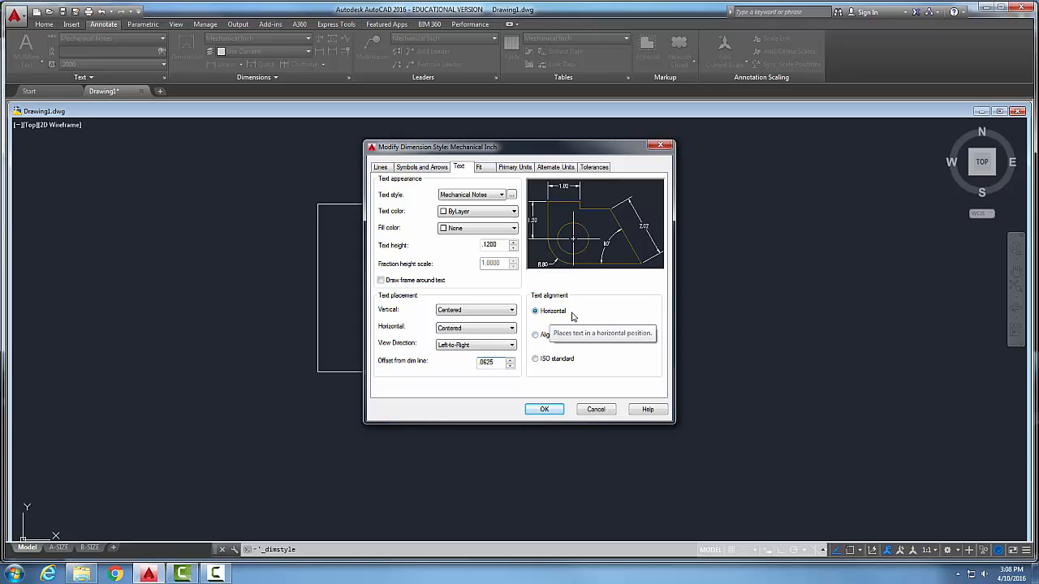
Try the Aligned with dimension line and ISO standard text alignments, and return the alignment to Horizontal.
left_click(535, 336)
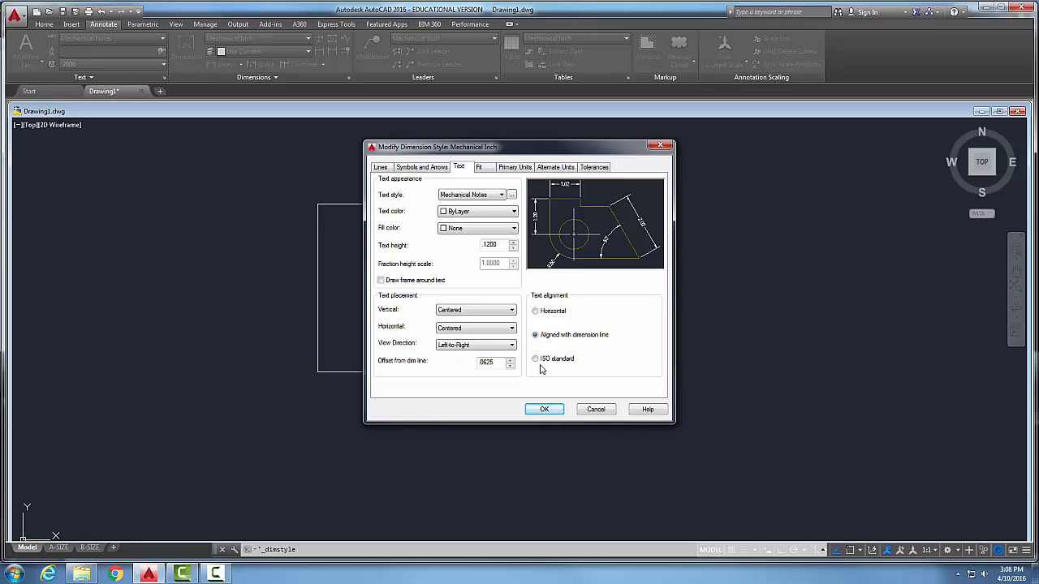
left_click(540, 364)
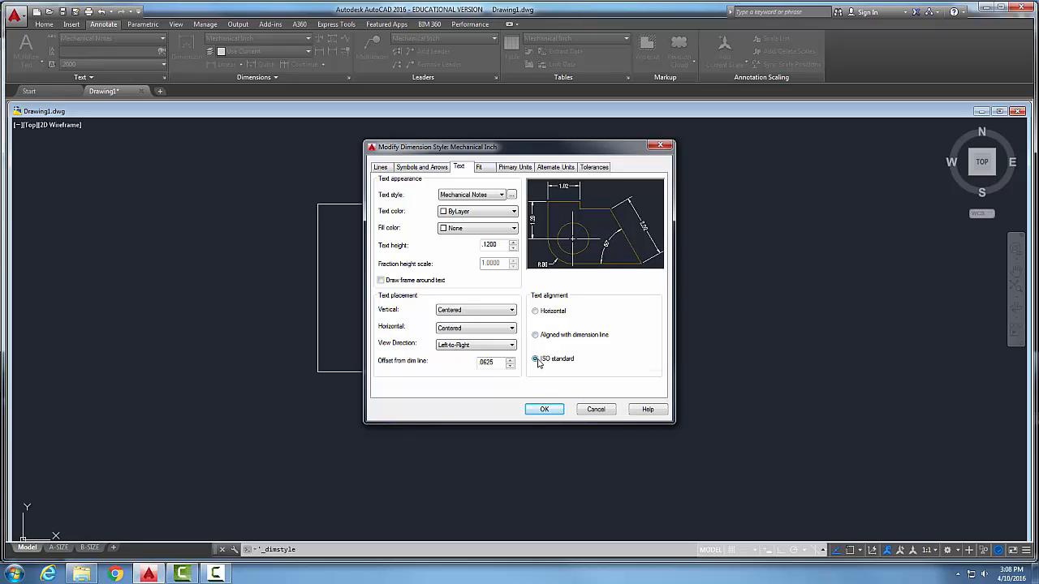
left_click(535, 312)
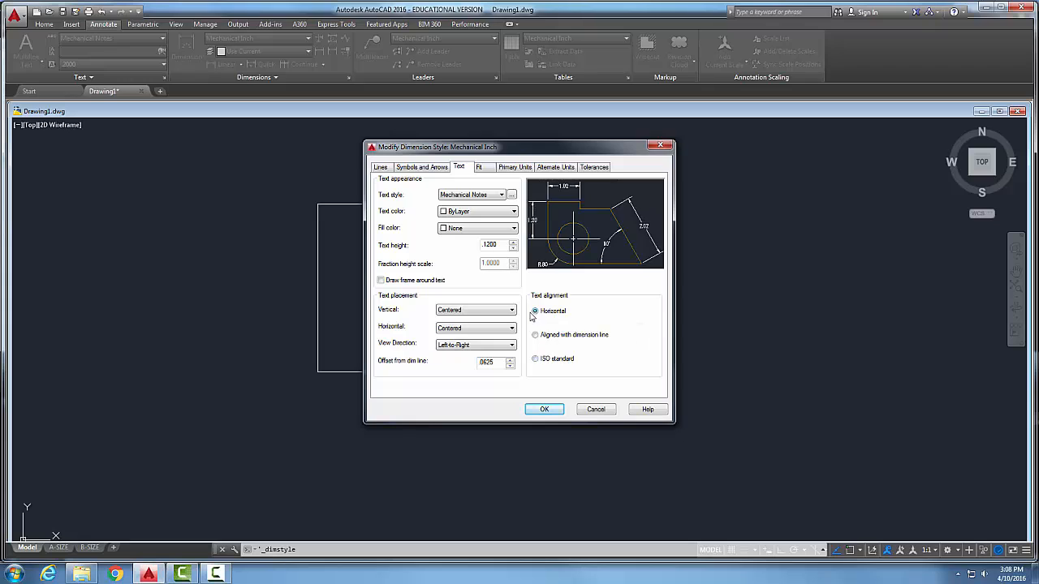